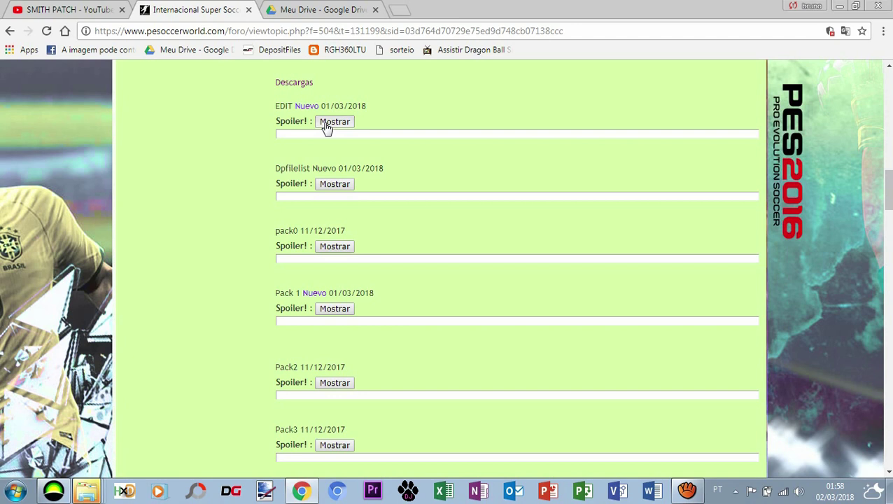
left_click_drag(404, 139, 282, 140)
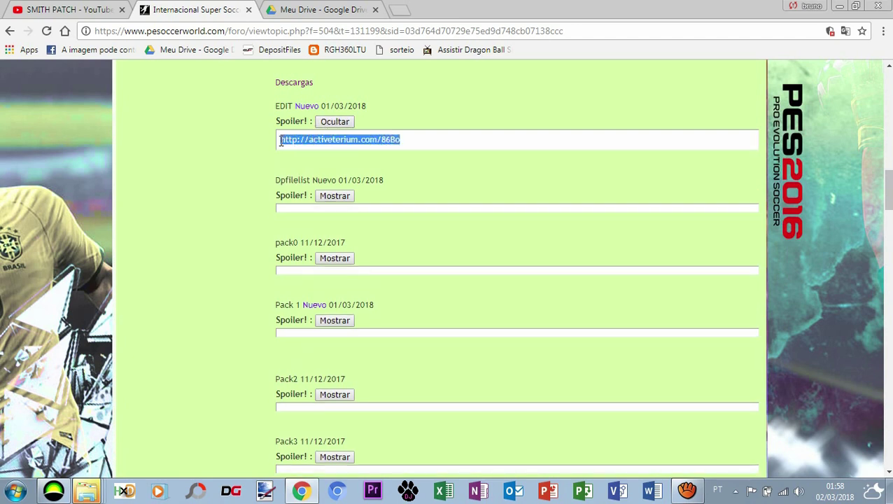
right_click(315, 139)
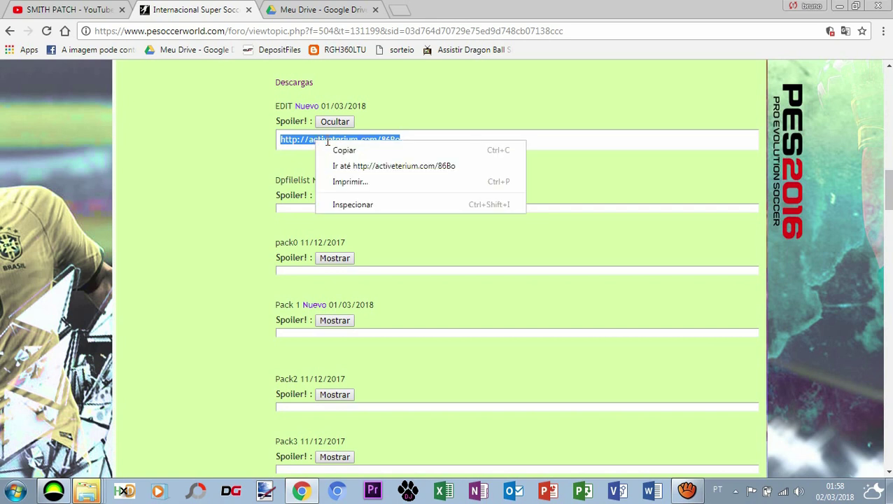
left_click(365, 170)
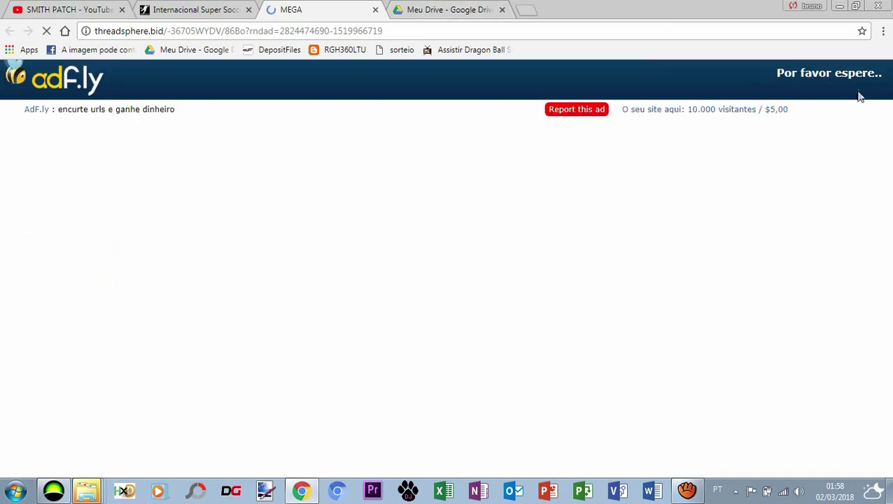
left_click(375, 10)
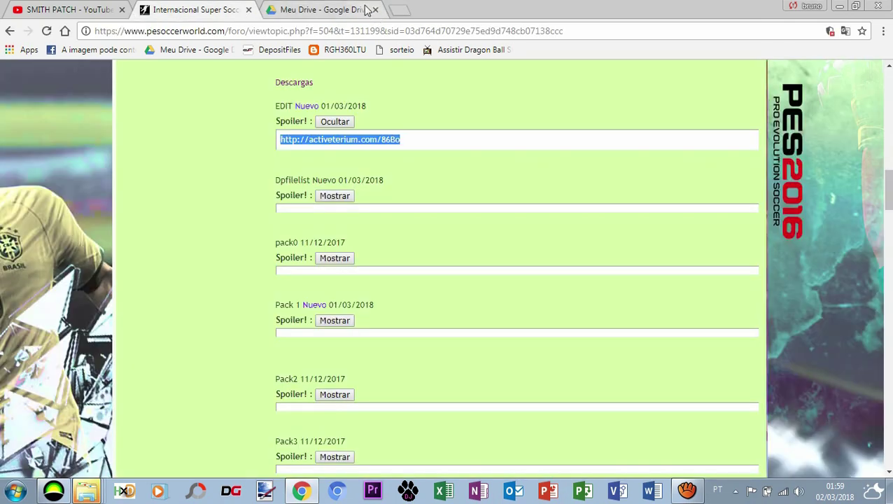
Step: Check the upload in Google Drive, and view the Internacional Super Soccer V 7.0 folder from Downloads in Windows Explorer
left_click(342, 8)
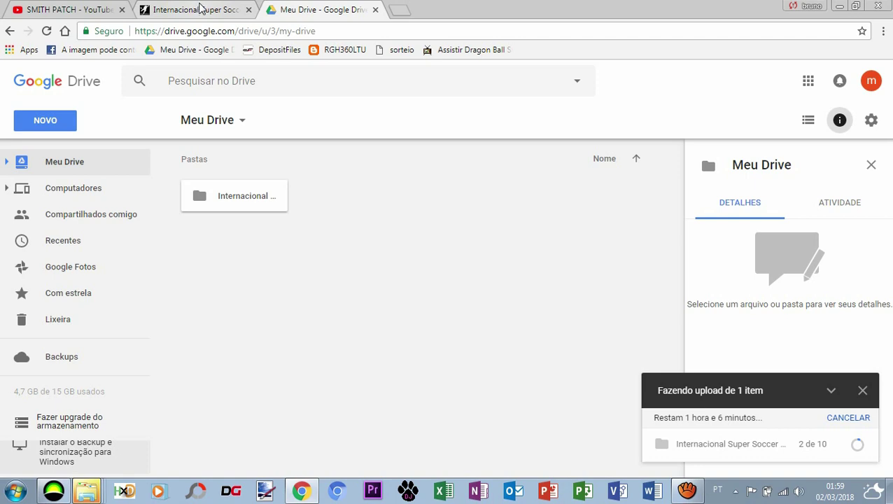
left_click(93, 493)
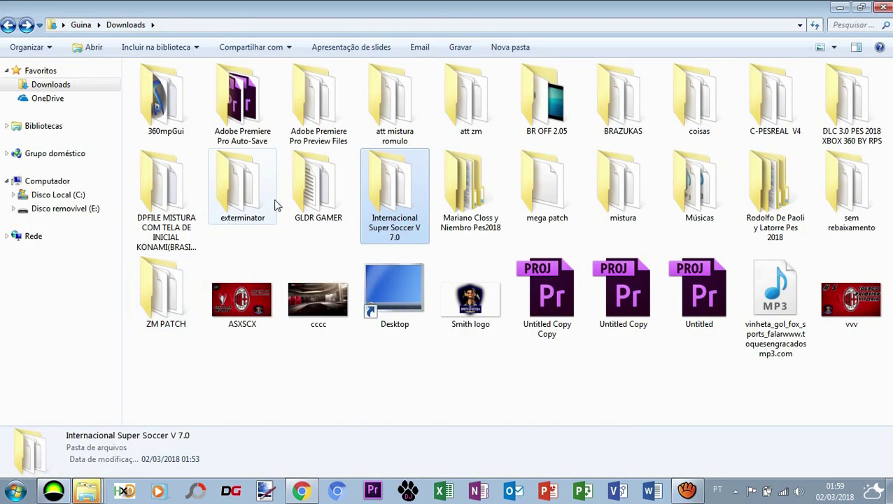
double_click(383, 180)
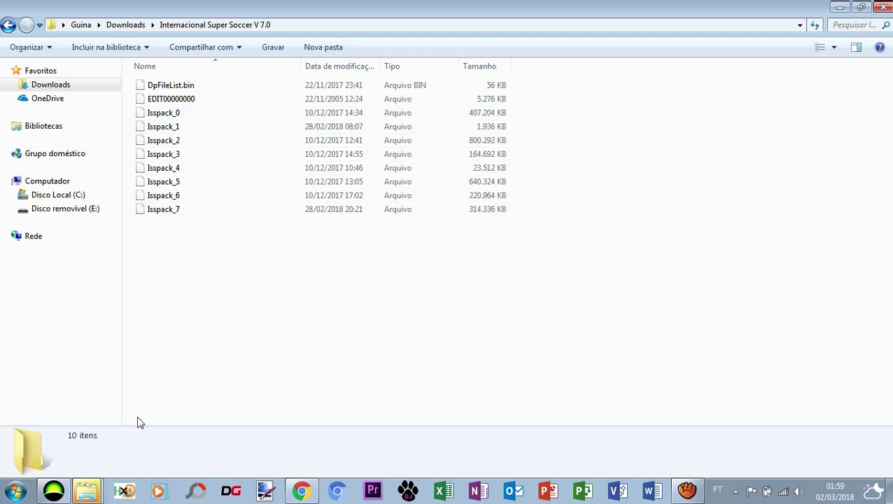
Step: Switch to Horizon, select all files in the Internacional Super Soccer V 7.0 folder for injection, and dismiss the dialog without injecting them
left_click(51, 492)
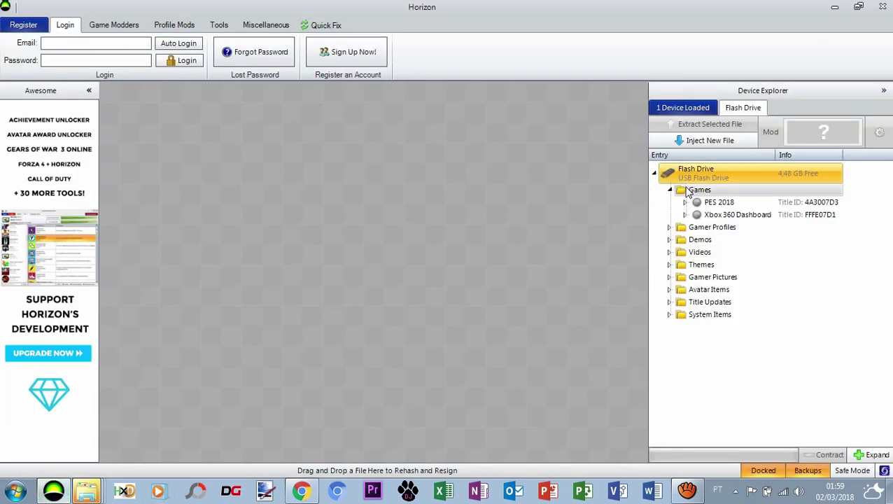
left_click(697, 142)
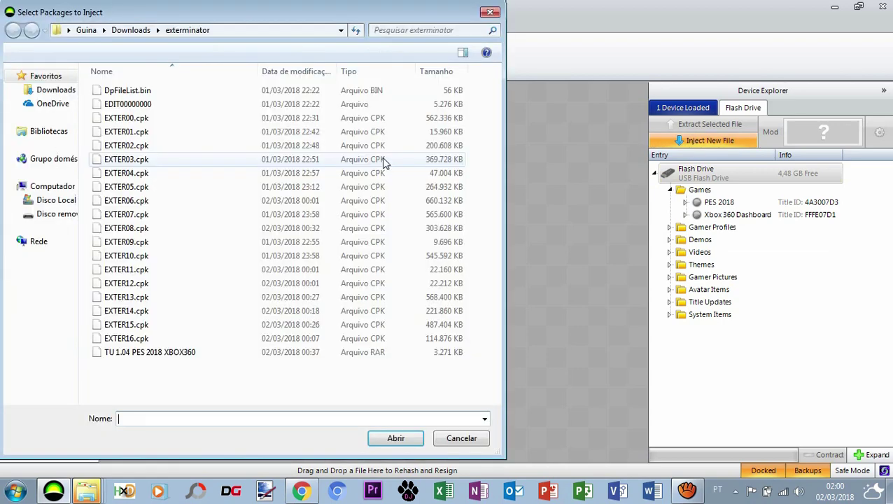
left_click(52, 90)
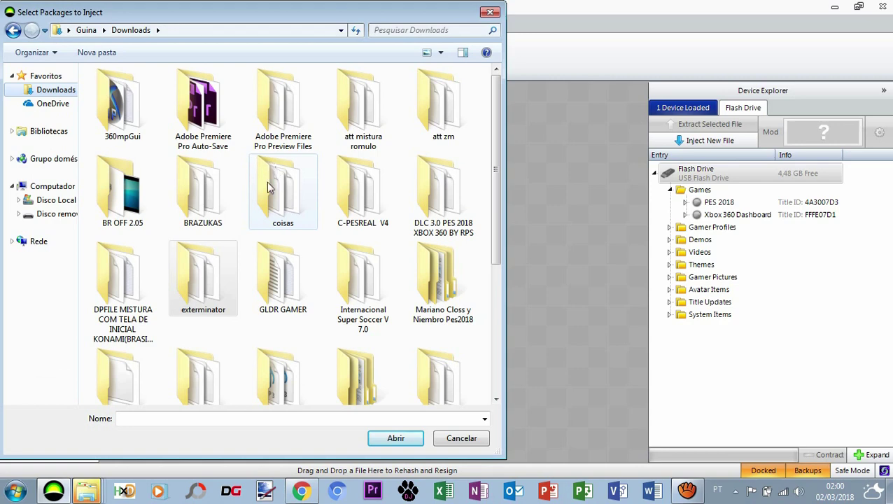
double_click(214, 273)
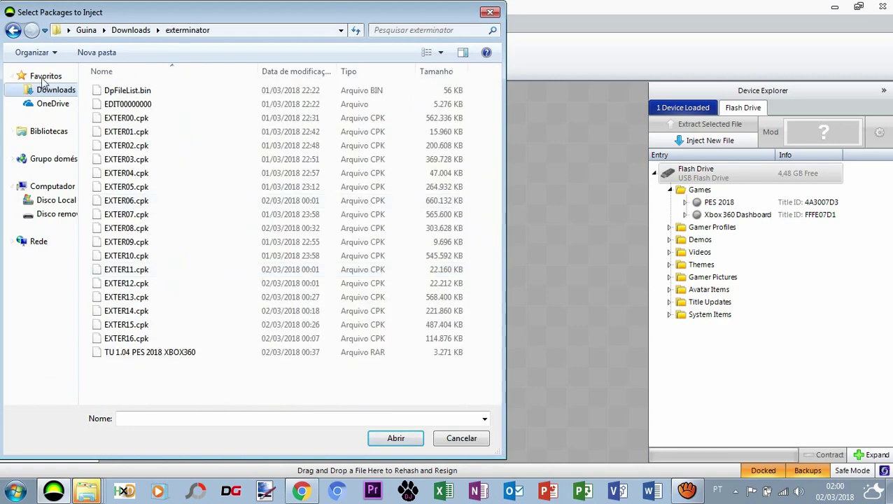
left_click(46, 93)
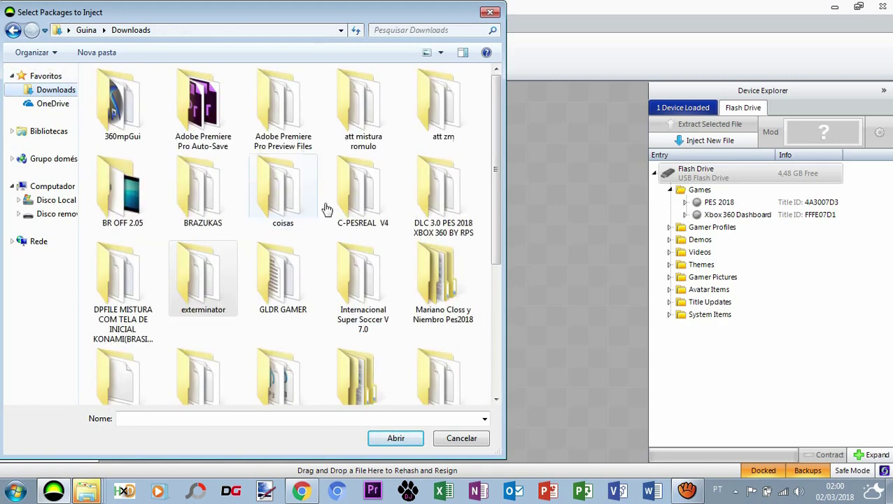
double_click(363, 282)
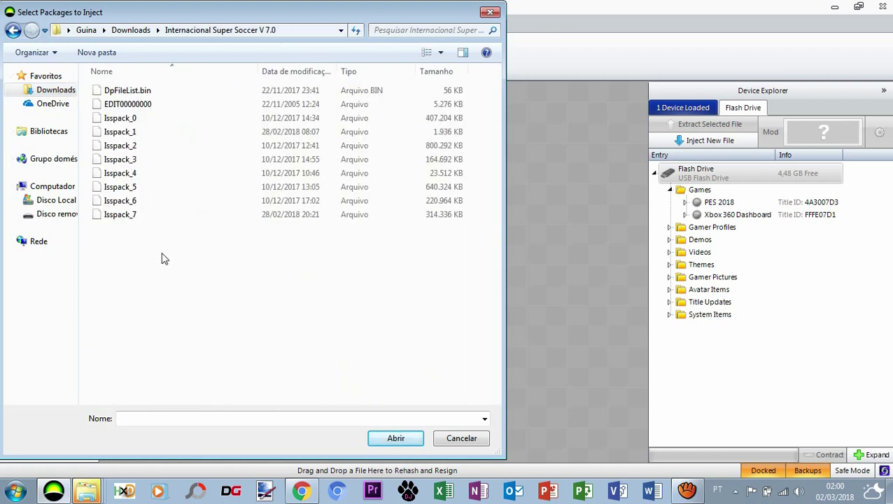
left_click_drag(132, 238, 171, 89)
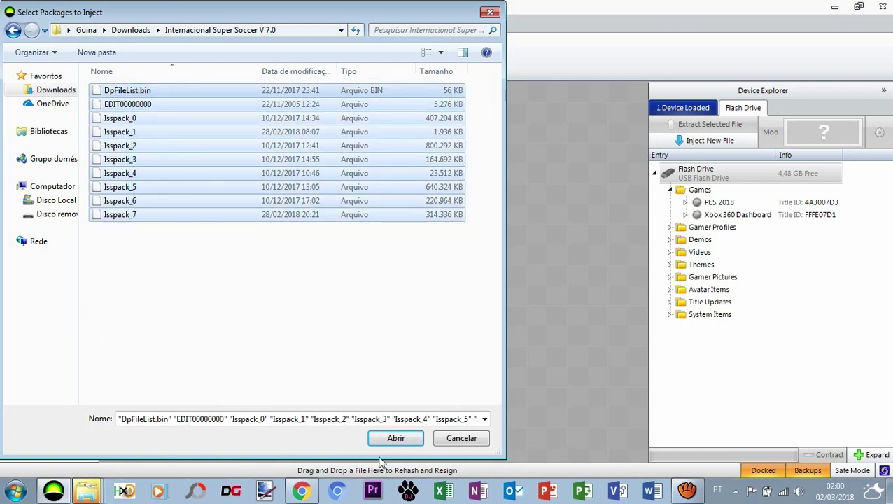
left_click(277, 303)
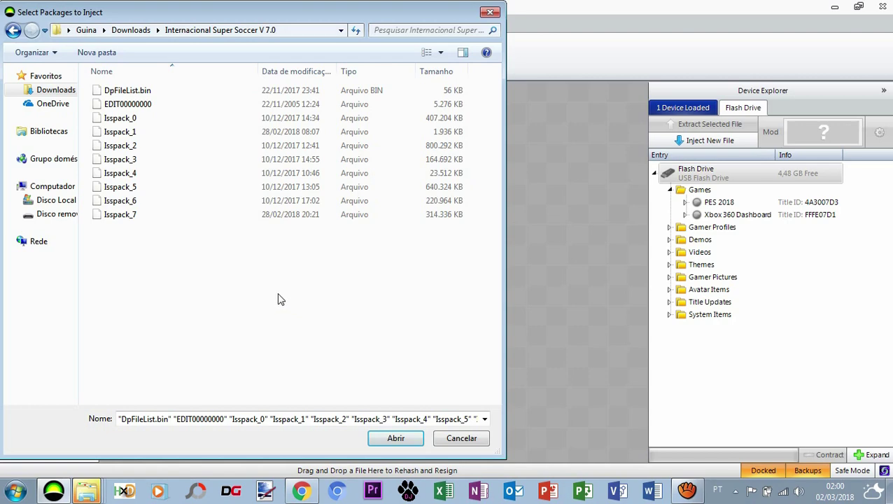
left_click(490, 12)
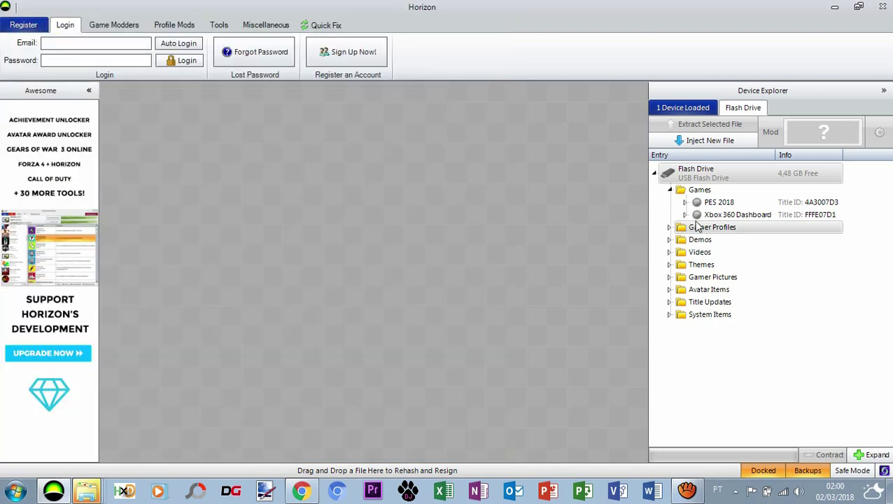
Step: Examine the PES 2018 save files and the Title Updates folder stored on the flash drive
left_click(685, 202)
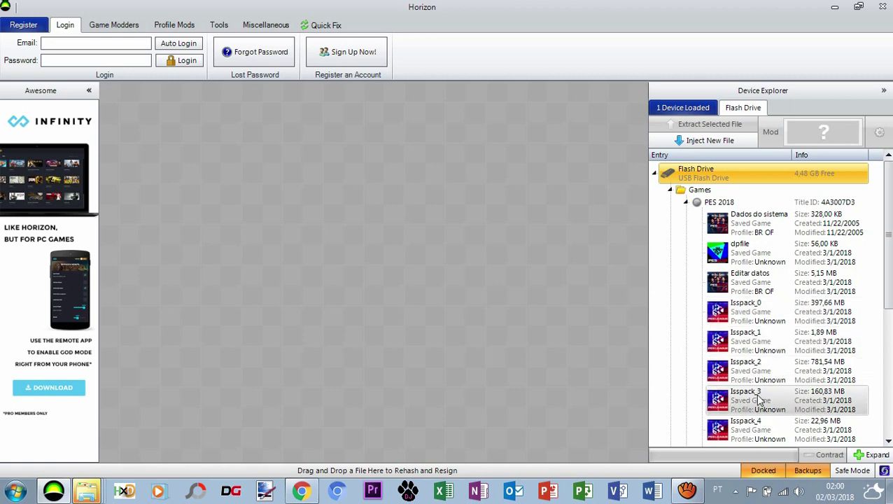
scroll(748, 402, "down", 3)
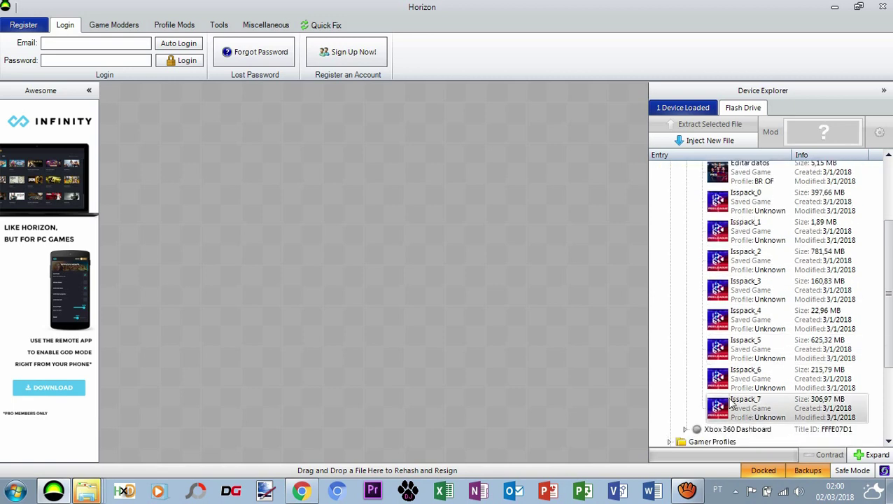
scroll(748, 406, "up", 3)
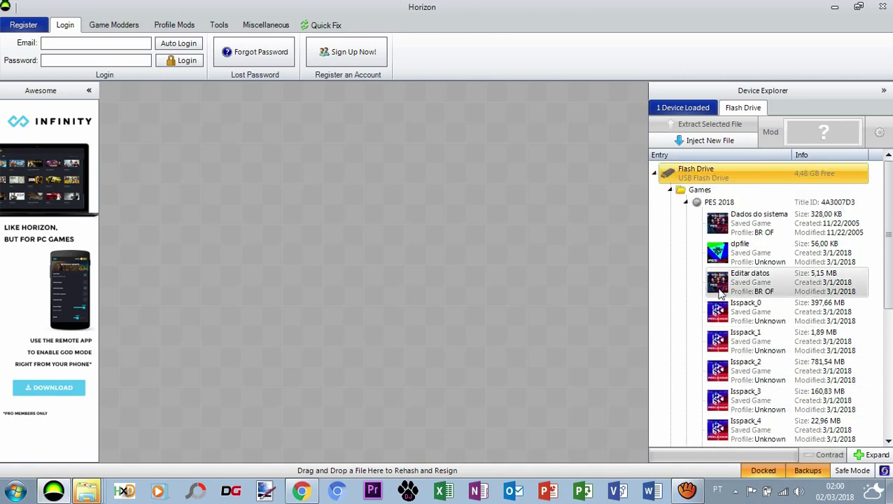
scroll(731, 381, "down", 3)
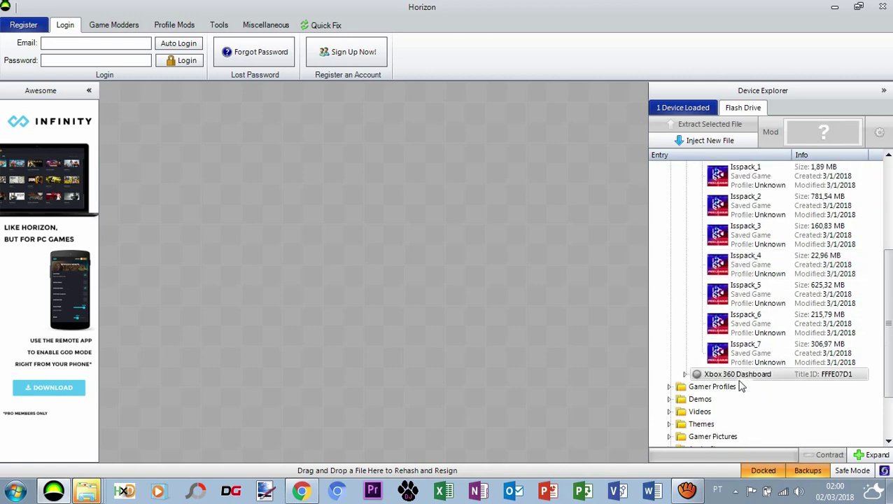
scroll(738, 385, "down", 1)
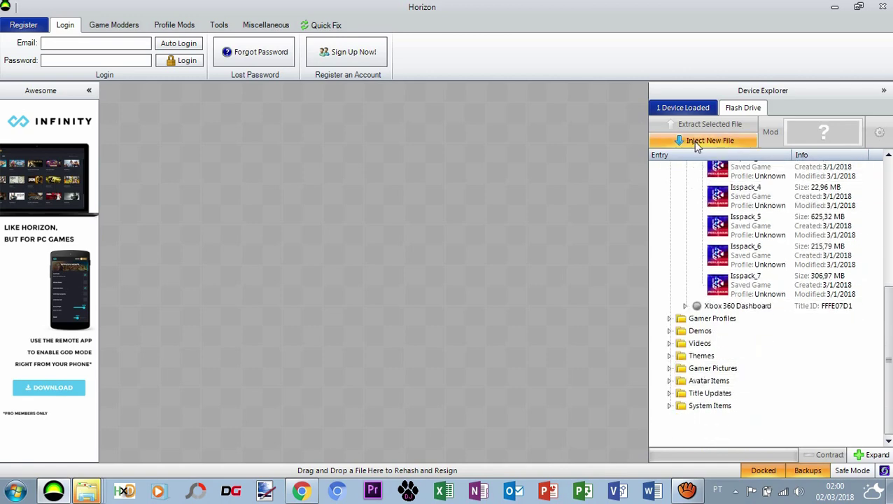
left_click(670, 394)
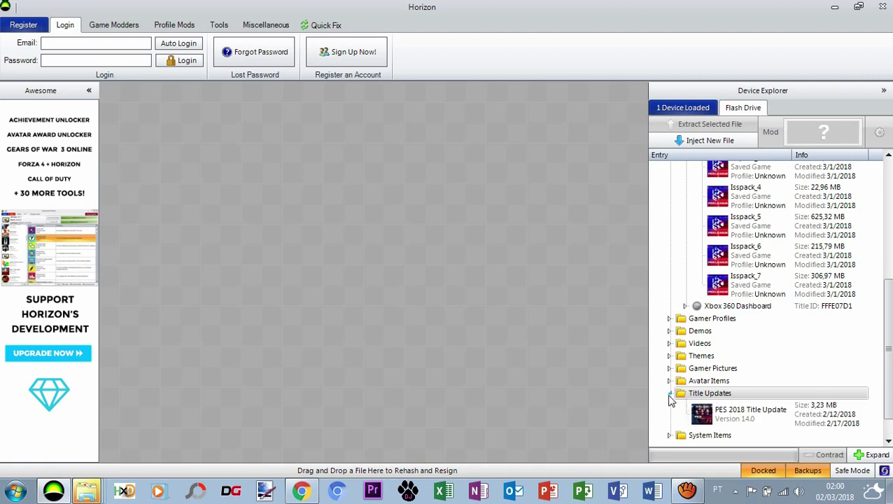
left_click(670, 394)
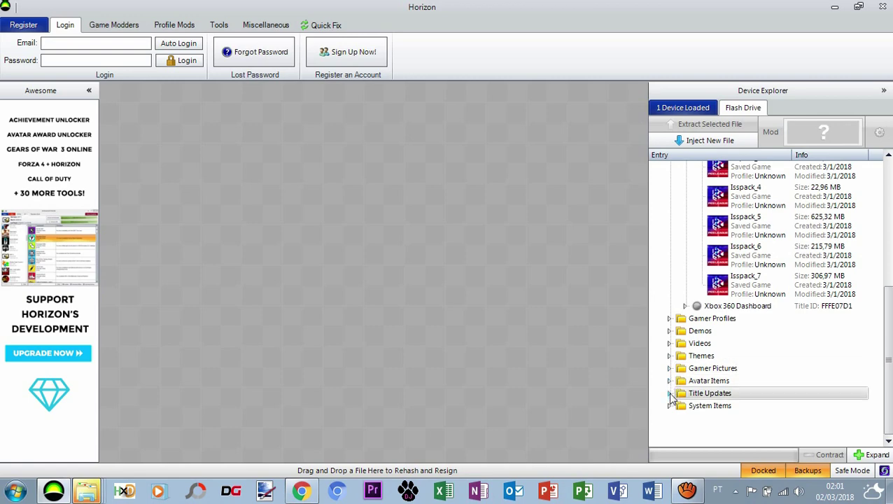
Step: Open the Editar datos package from the PES 2018 files and move its window to leave room beside it
scroll(700, 283, "up", 5)
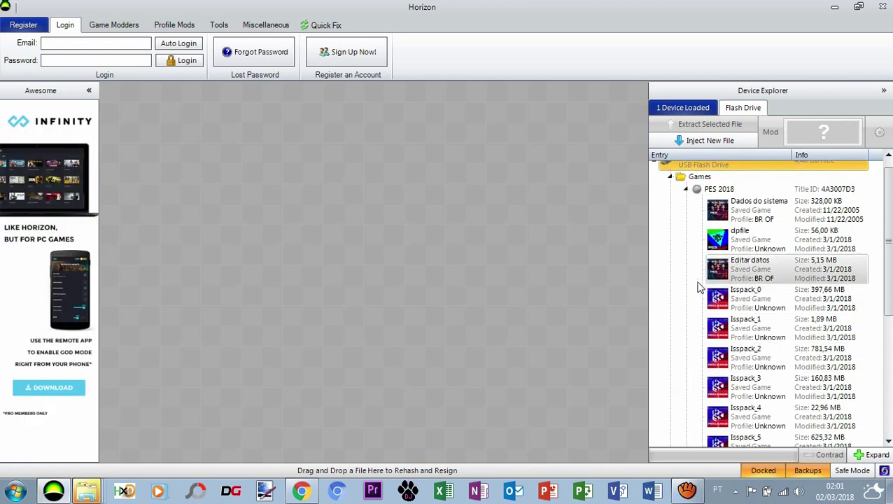
double_click(754, 274)
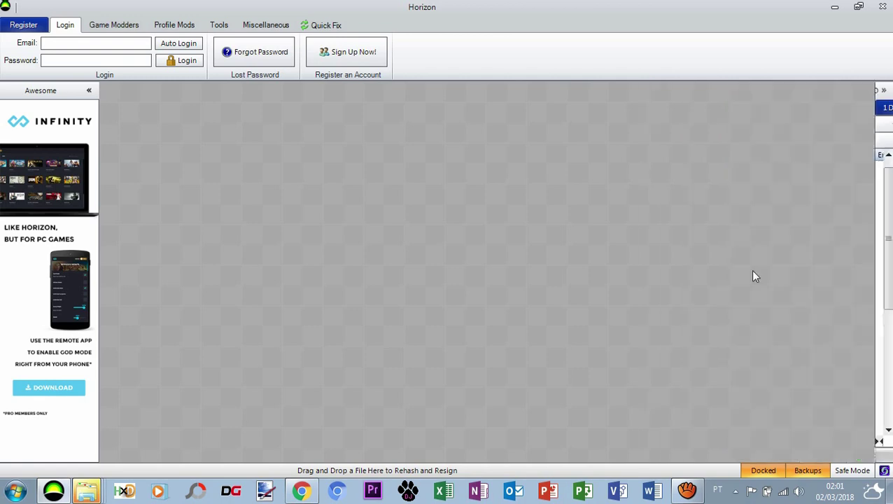
left_click_drag(561, 201, 352, 172)
mouse_move(883, 279)
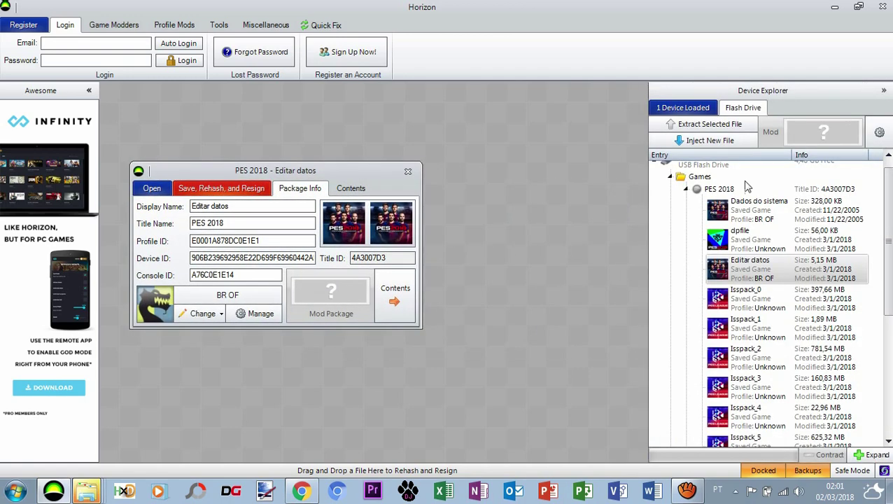
Step: Open the gamer profile stored under Gamer Profiles and place its window beside the Editar datos package for comparison
left_click(669, 189)
left_click(669, 202)
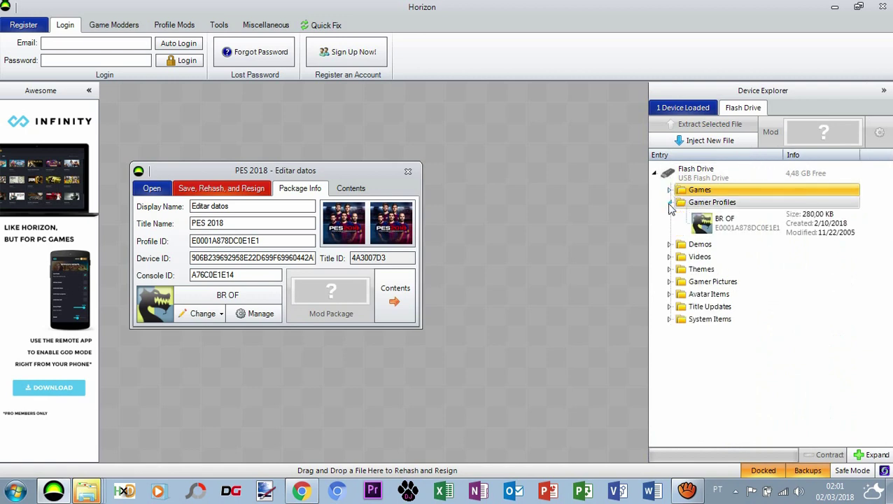
double_click(698, 221)
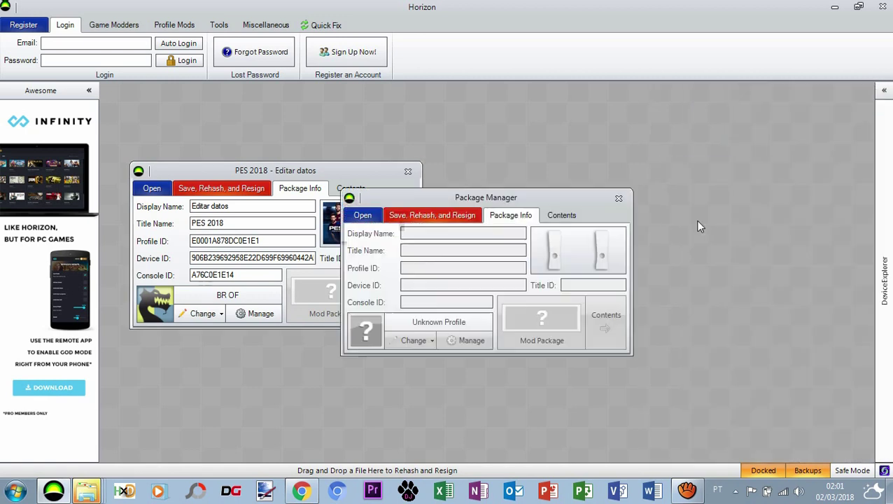
left_click_drag(594, 198, 686, 177)
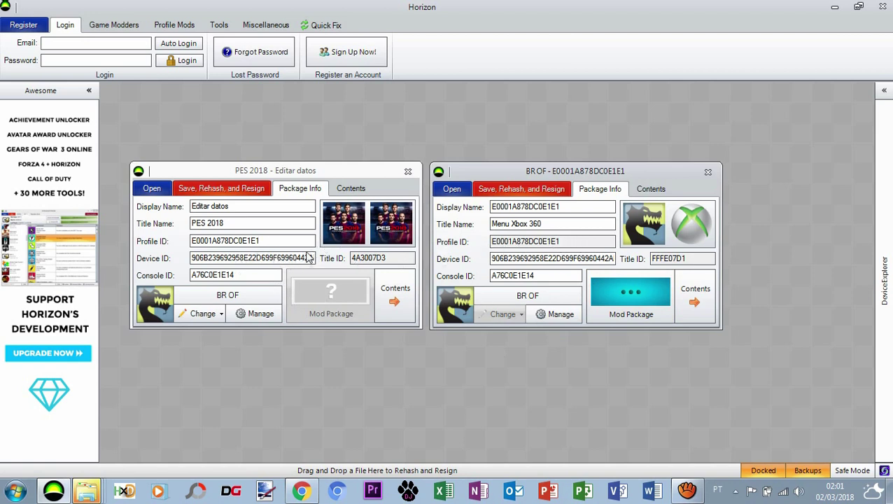
Step: Save, rehash and resign the Editar datos package with its matching profile ID, and close both package windows
left_click(268, 240)
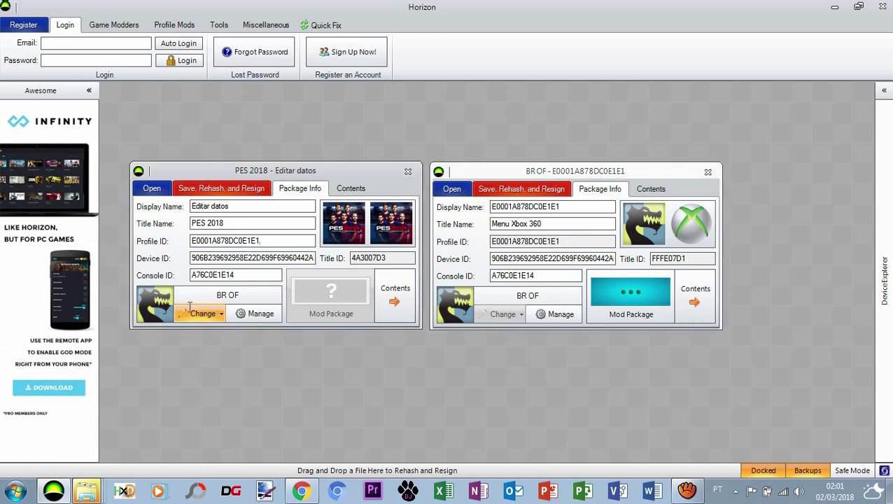
left_click(214, 189)
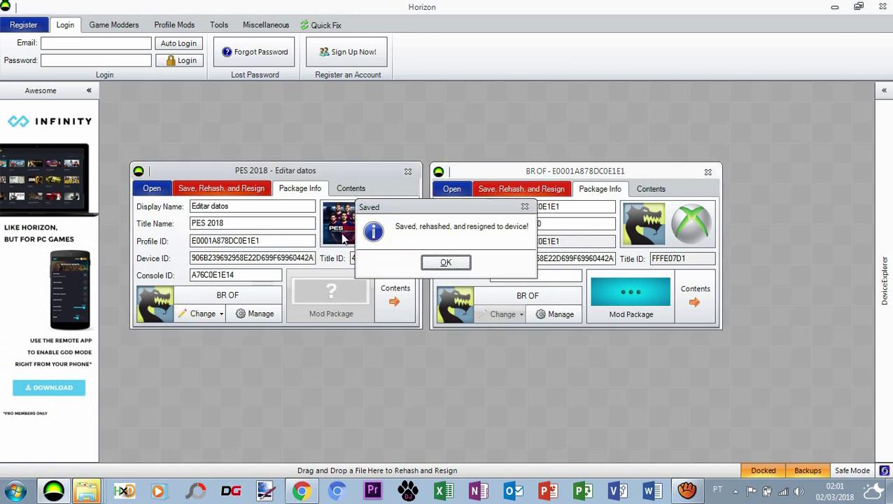
left_click(442, 262)
left_click(407, 173)
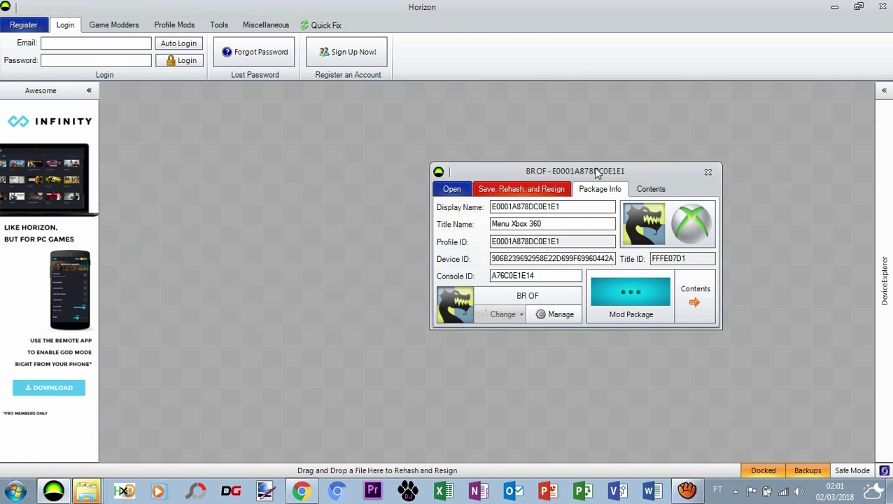
left_click(707, 172)
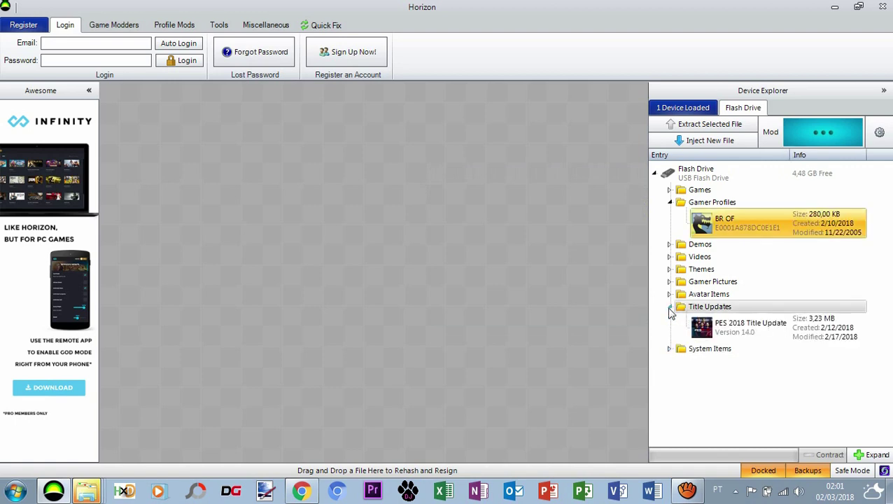
Step: Extract the PES 2018 Title Update from the flash drive into the Internacional Super Soccer V 7.0 folder in Downloads as tu0000000E_00000000
right_click(717, 328)
left_click(752, 337)
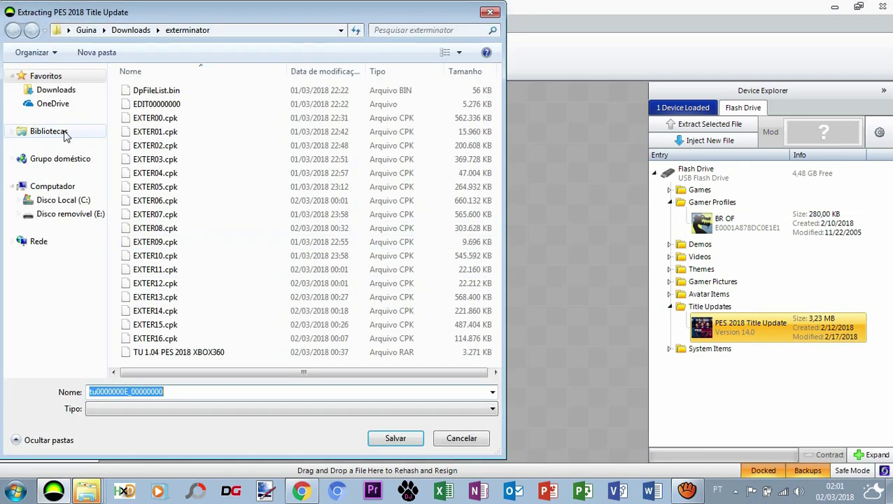
left_click(51, 91)
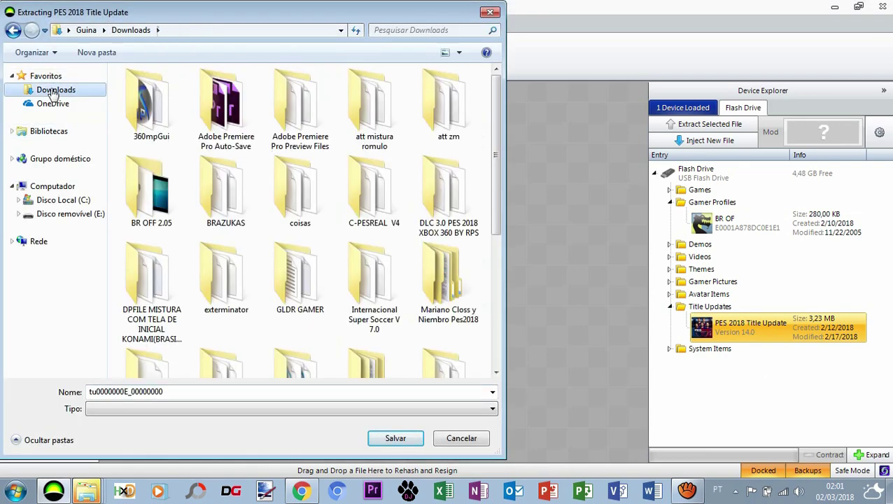
left_click(226, 277)
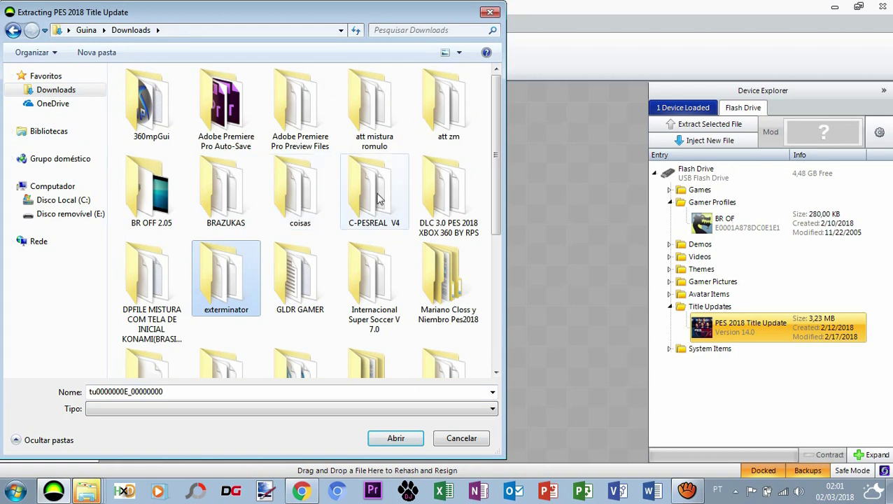
left_click(383, 296)
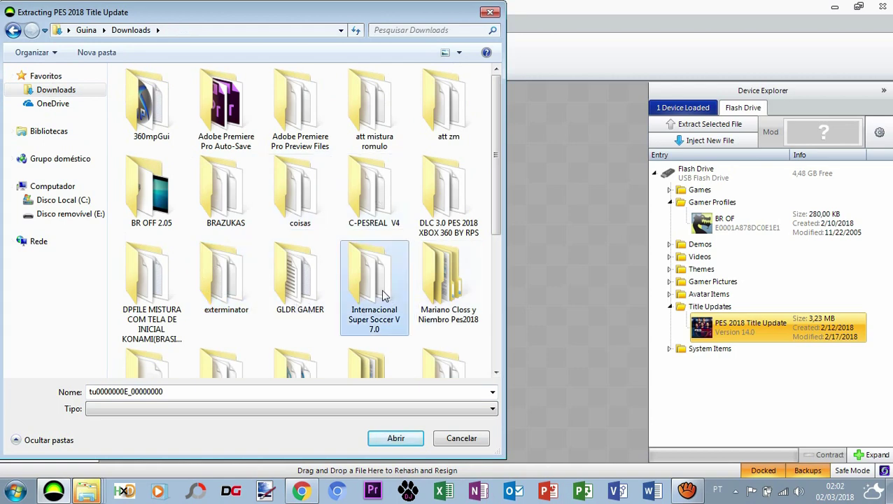
left_click(394, 436)
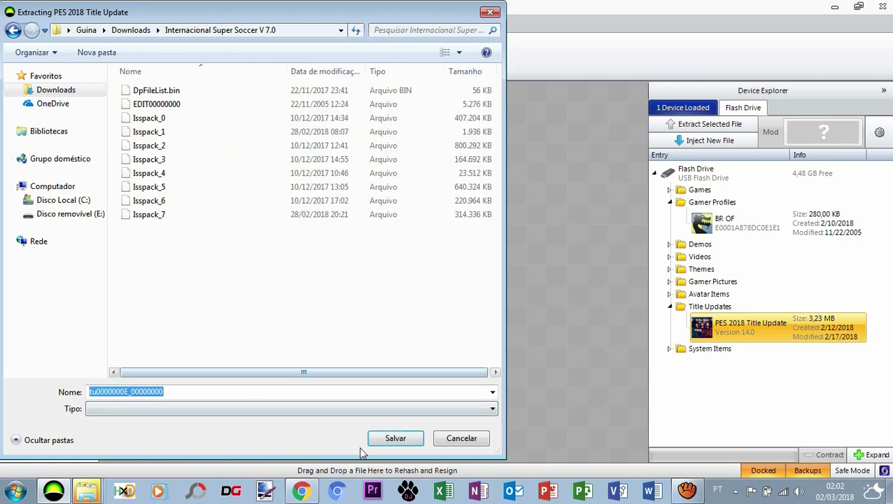
left_click(383, 440)
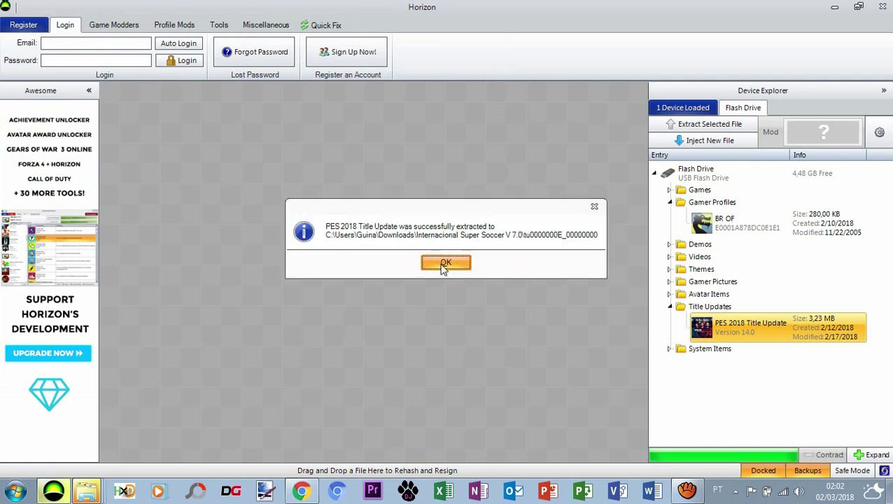
left_click(442, 266)
Step: Inject tu0000000E_00000000 from the Internacional Super Soccer V 7.0 folder into the flash drive, overwriting the existing PES 2018 Title Update
left_click(680, 141)
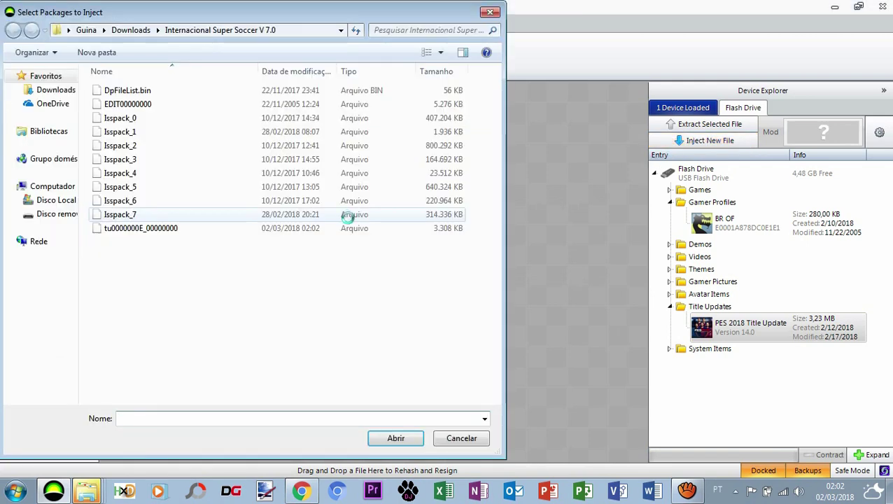
left_click(138, 233)
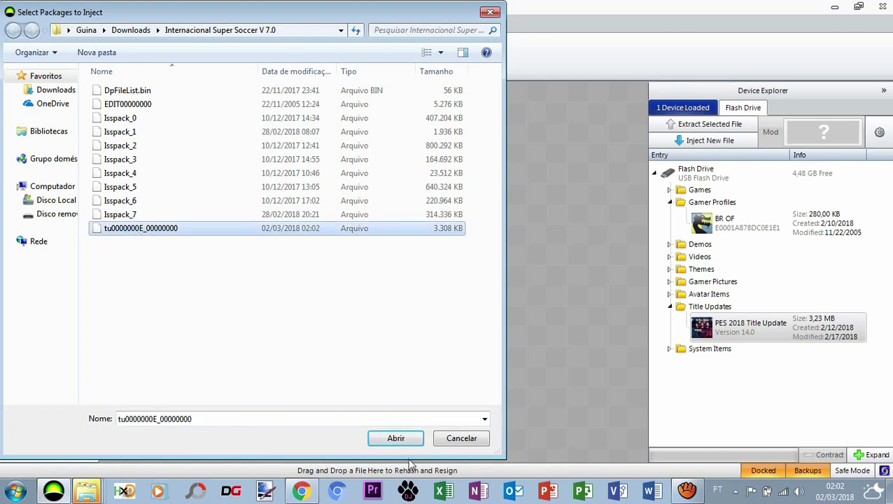
left_click(394, 441)
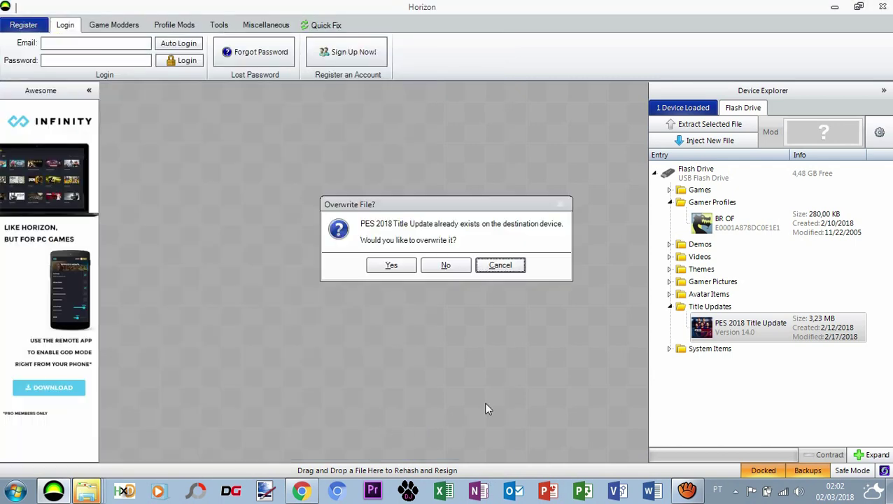
left_click(392, 269)
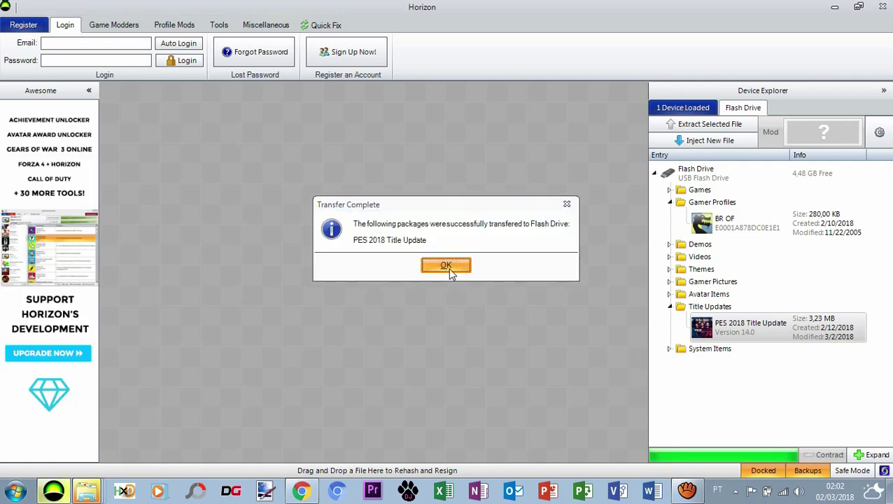
key("Return")
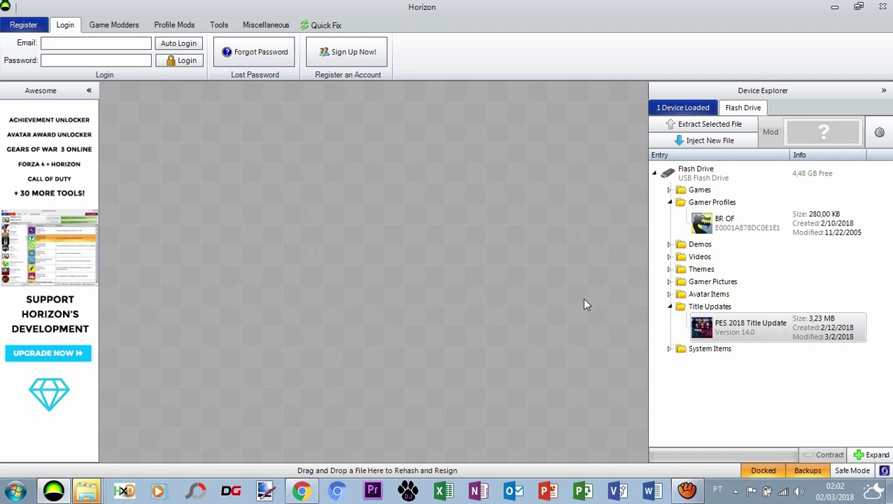
Step: Switch to Chrome and look over the SMITH PATCH YouTube channel page down to its uploaded videos
left_click(299, 492)
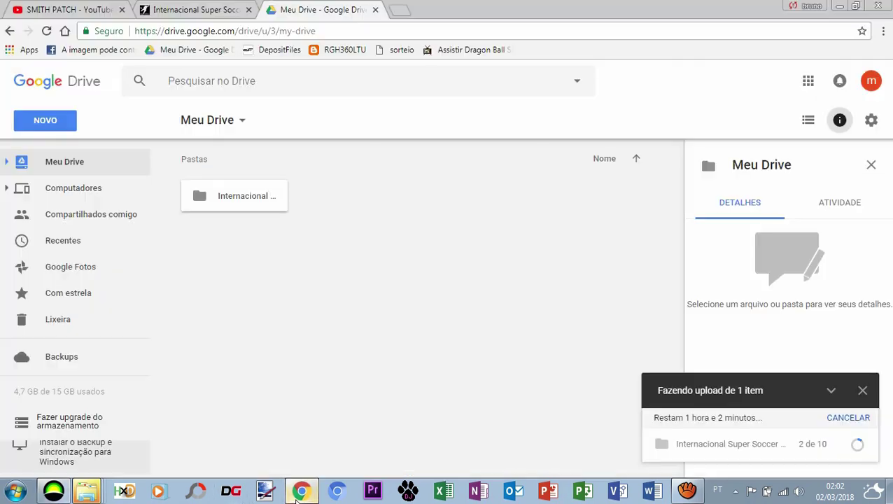
left_click(73, 9)
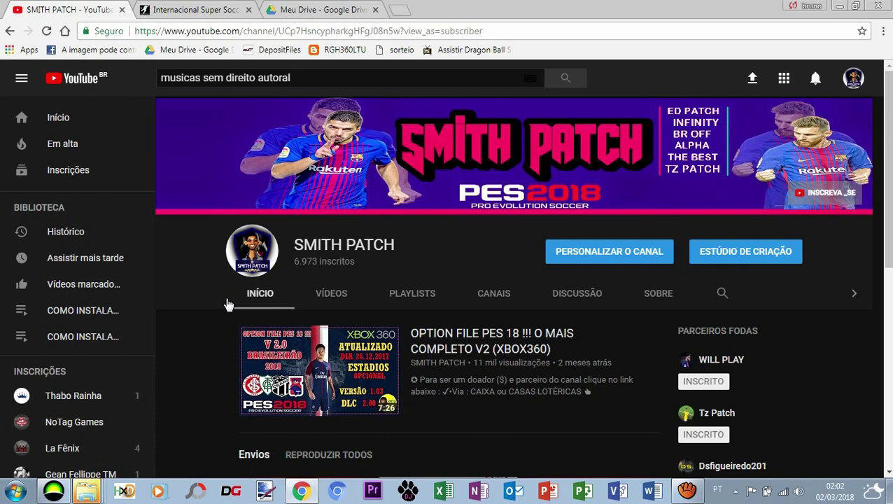
scroll(210, 350, "down", 2)
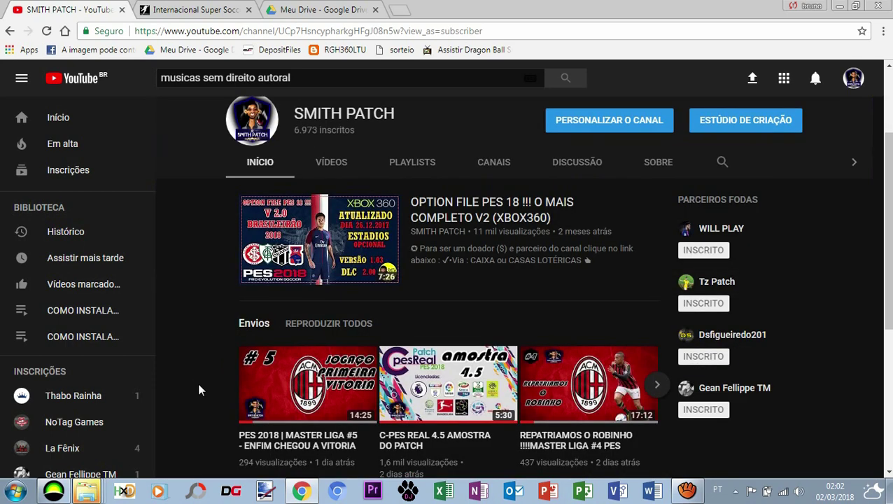